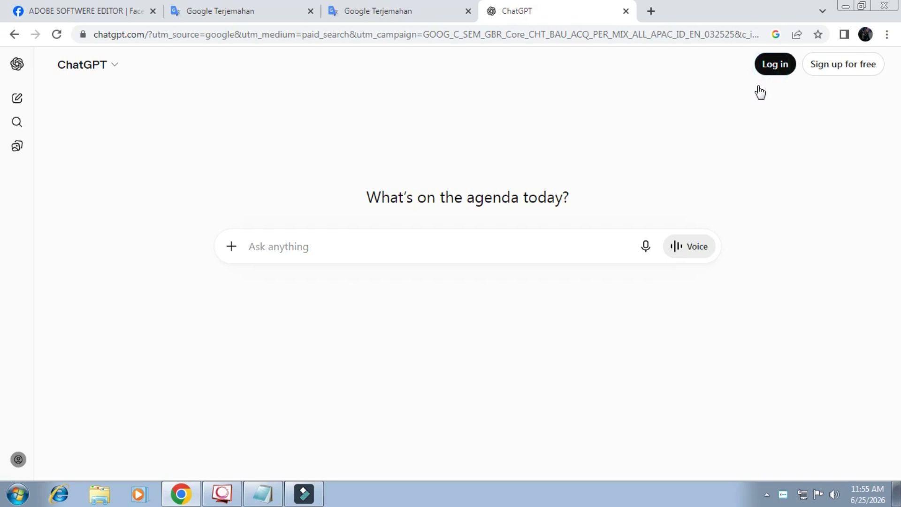
# Log in to ChatGPT with the Google account
pyautogui.click(769, 69)
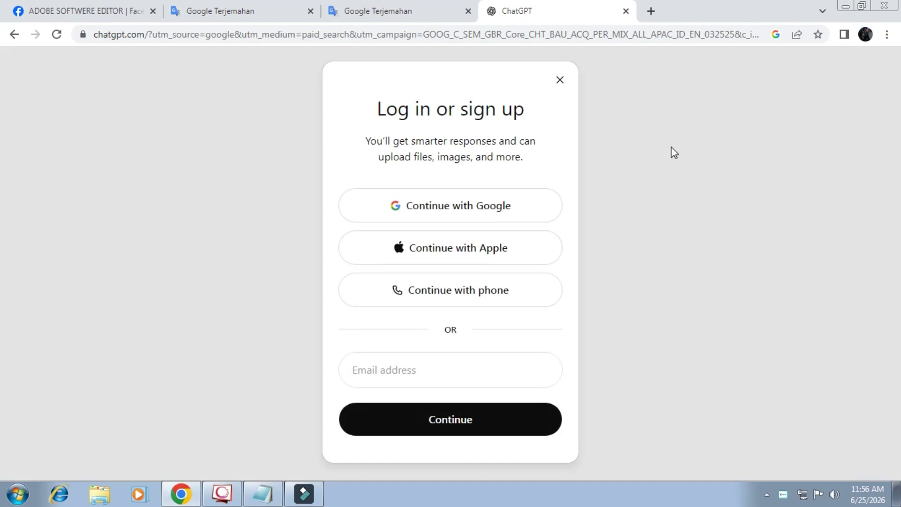
pyautogui.click(511, 214)
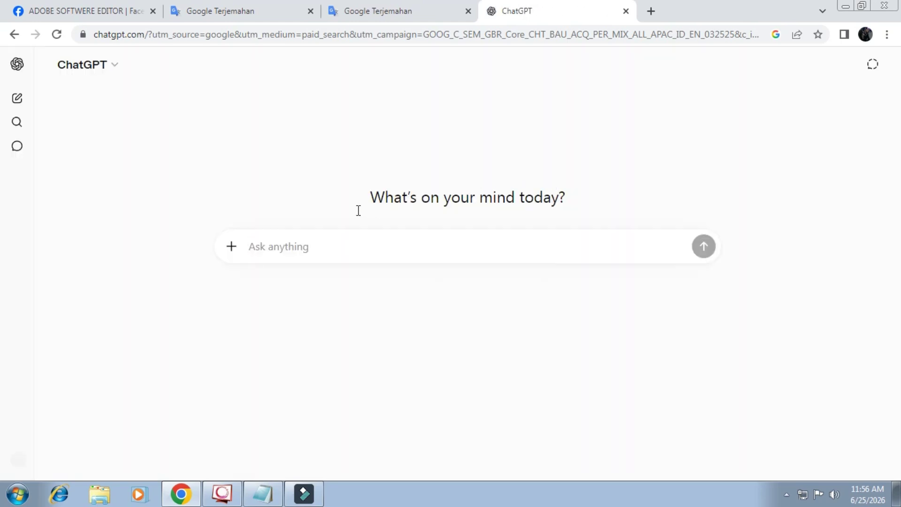
# Switch to the Google Translate page holding only the short English request, play it aloud and select its text
pyautogui.click(377, 17)
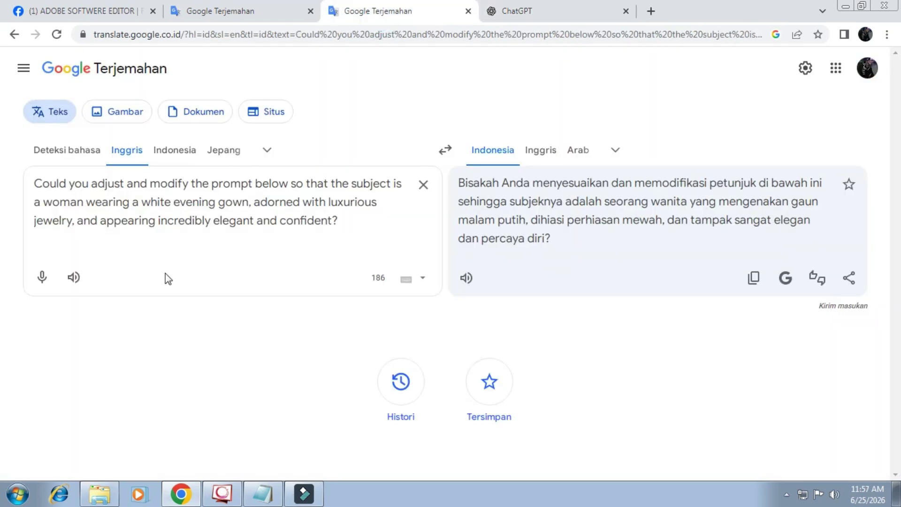
pyautogui.click(76, 280)
pyautogui.tripleClick(186, 209)
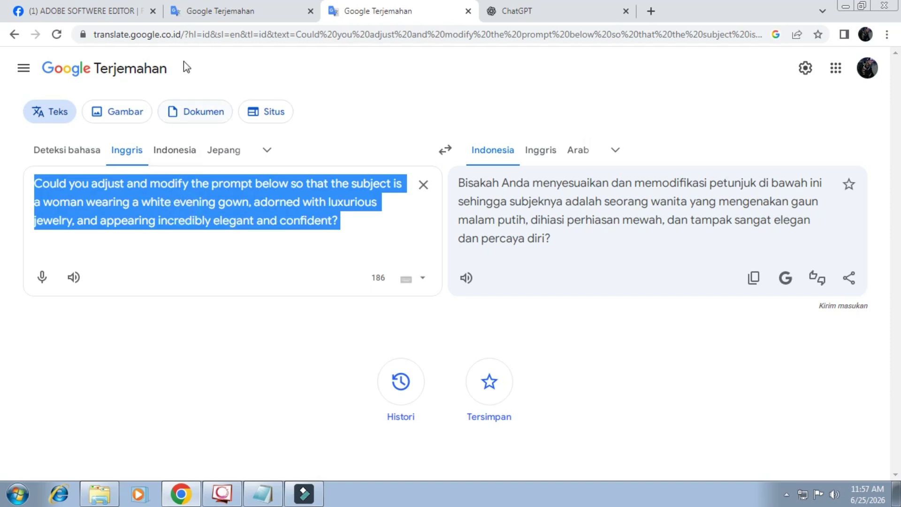
# Switch to the other Google Translate page and copy the whole English text, the modification request together with the portrait prompt
pyautogui.click(224, 10)
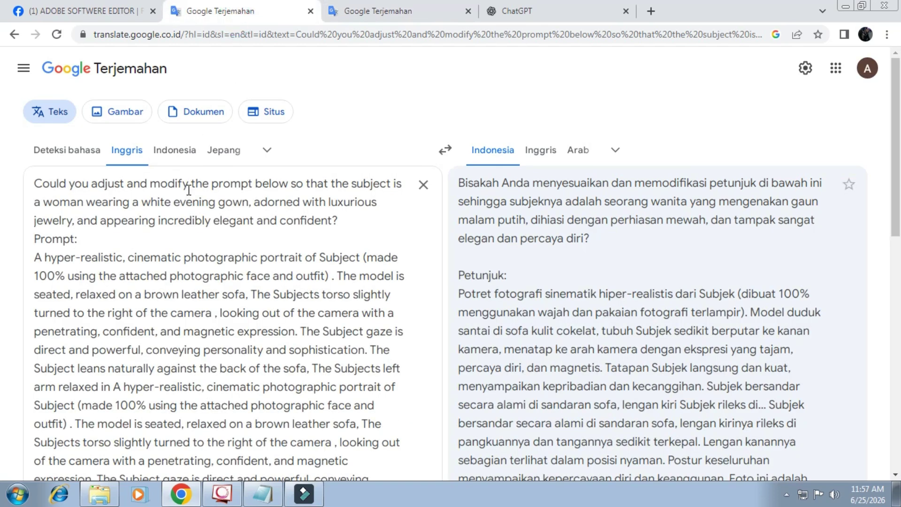
pyautogui.tripleClick(184, 199)
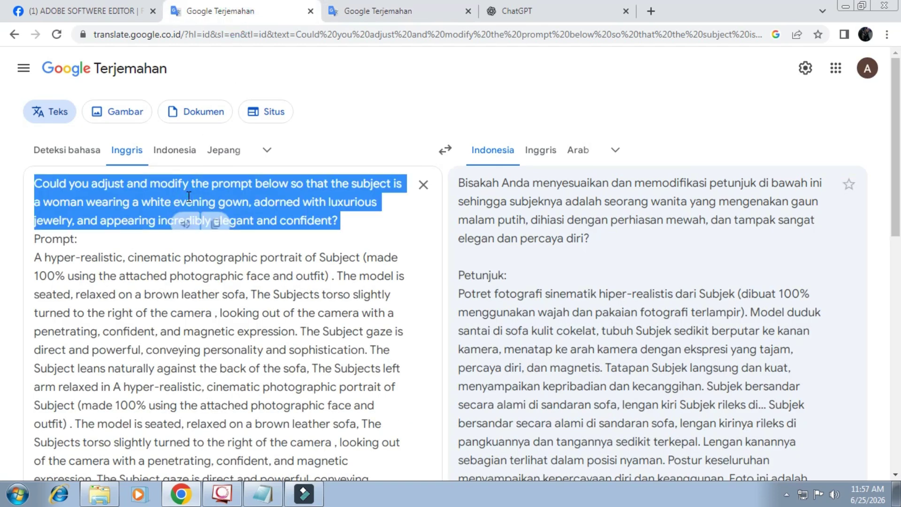
pyautogui.click(157, 239)
pyautogui.click(81, 240)
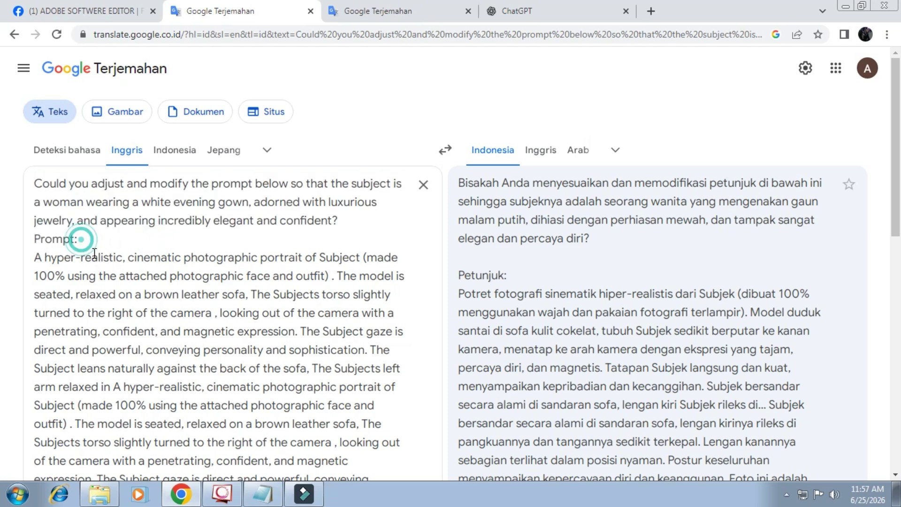
pyautogui.scroll(-15, 94, 253)
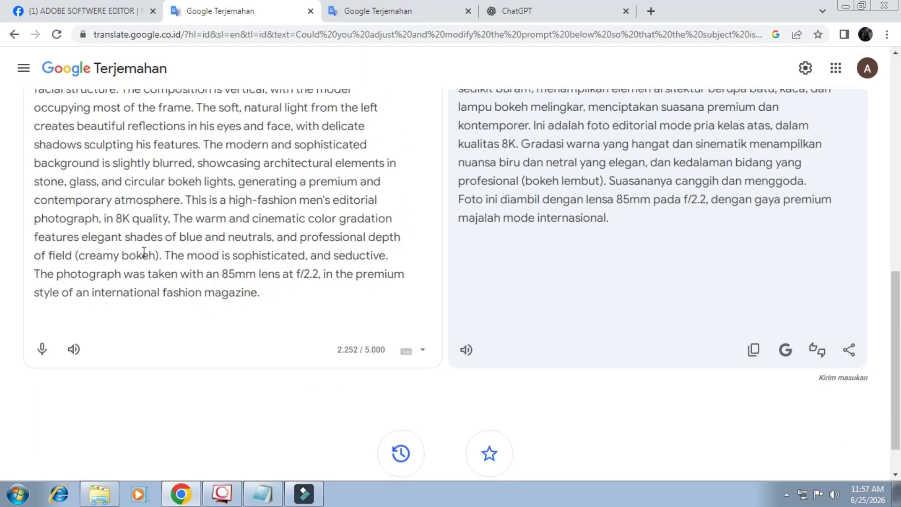
pyautogui.scroll(3, 144, 252)
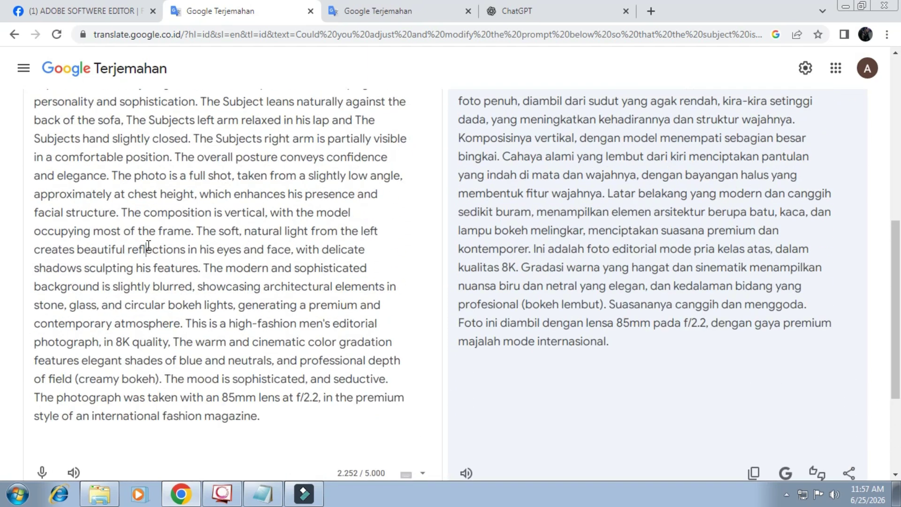
pyautogui.tripleClick(149, 212)
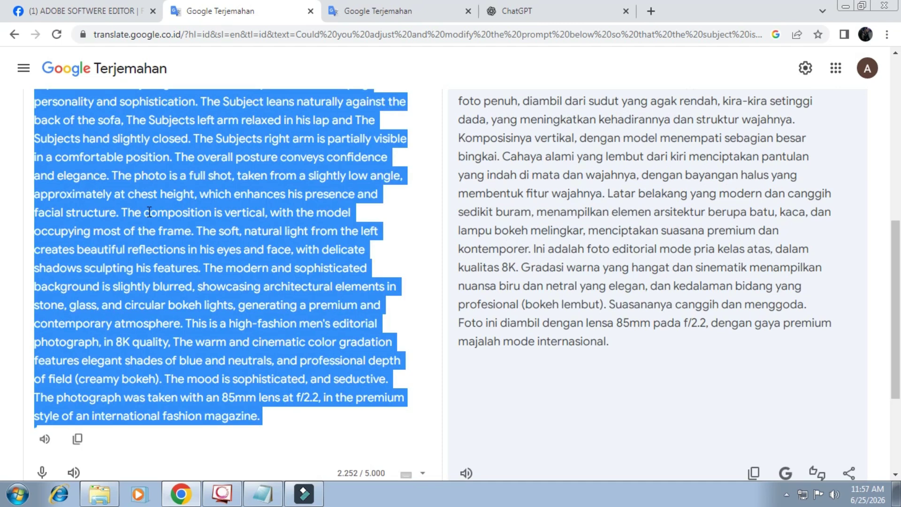
pyautogui.rightClick(149, 212)
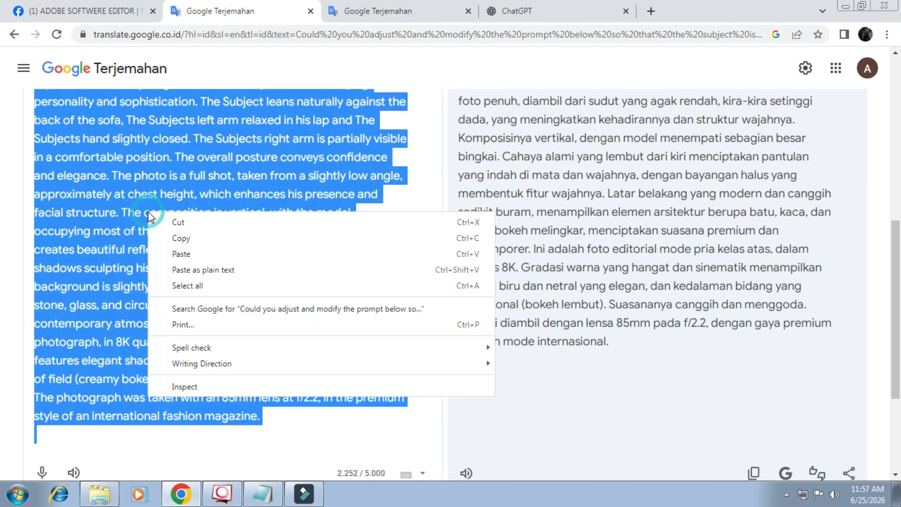
pyautogui.click(181, 238)
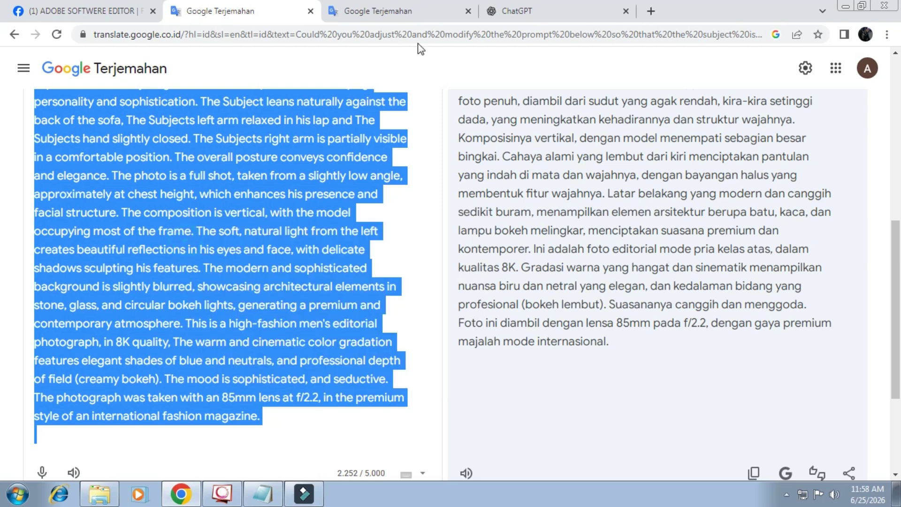
# Switch to ChatGPT, paste the copied request and portrait prompt into the message field, and send it
pyautogui.click(555, 7)
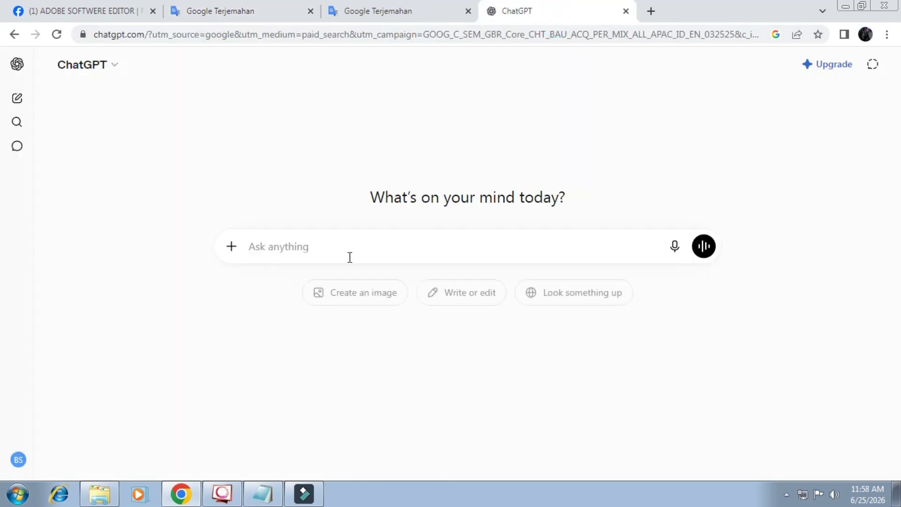
pyautogui.click(286, 247)
pyautogui.rightClick(286, 246)
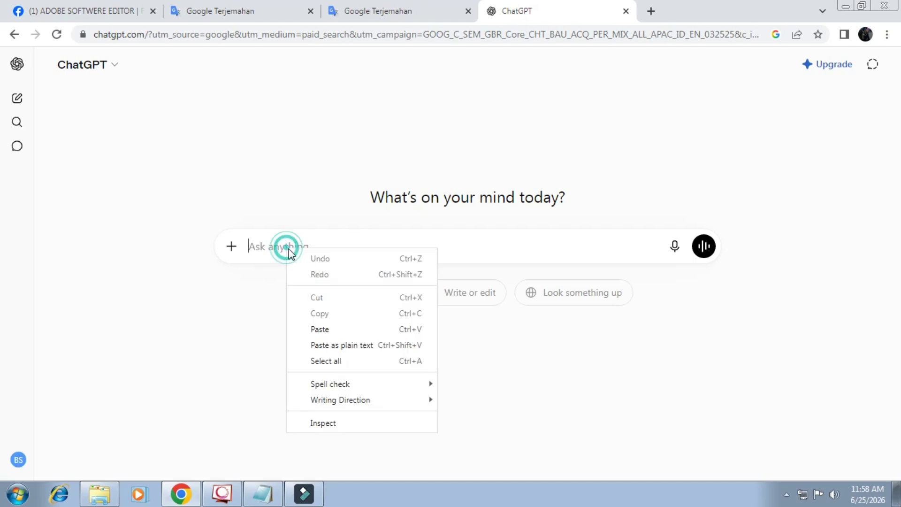
pyautogui.click(318, 330)
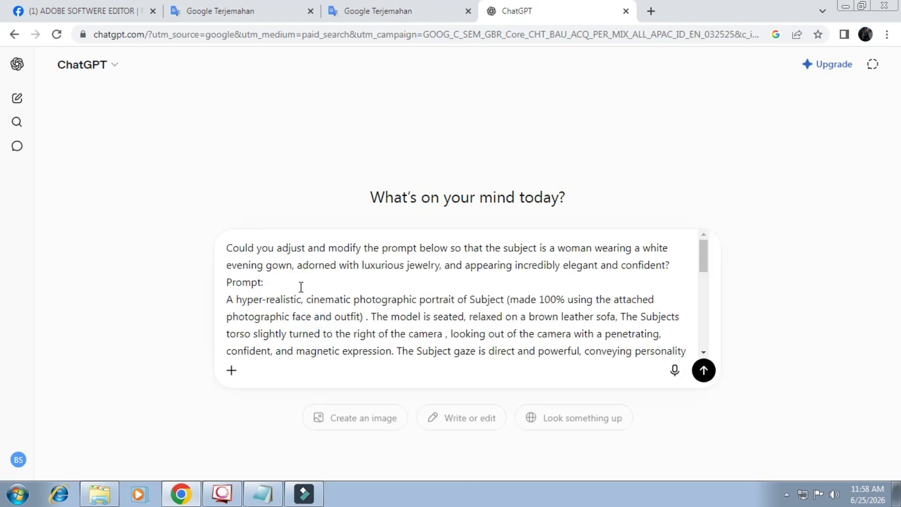
pyautogui.scroll(-1, 651, 325)
pyautogui.click(704, 371)
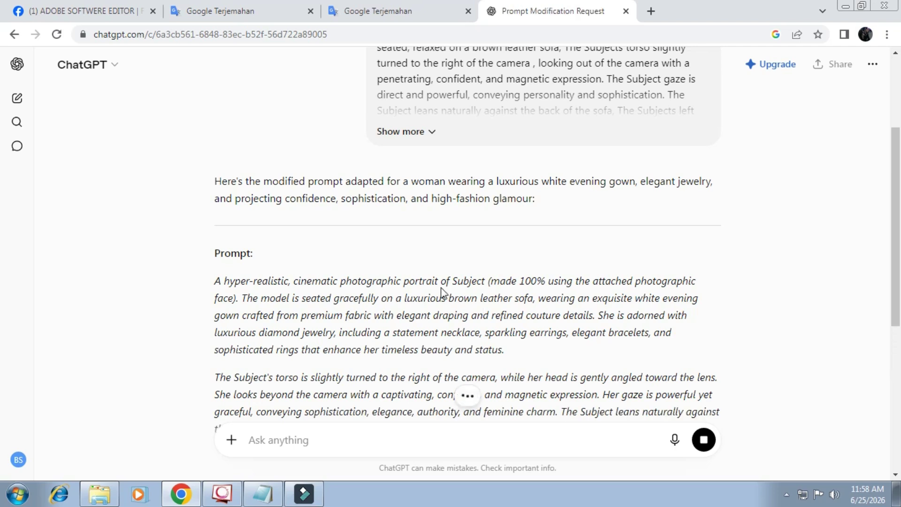
# Read through the modified prompt, dismiss the memory upgrade notice, and copy the full response
pyautogui.scroll(-3, 358, 258)
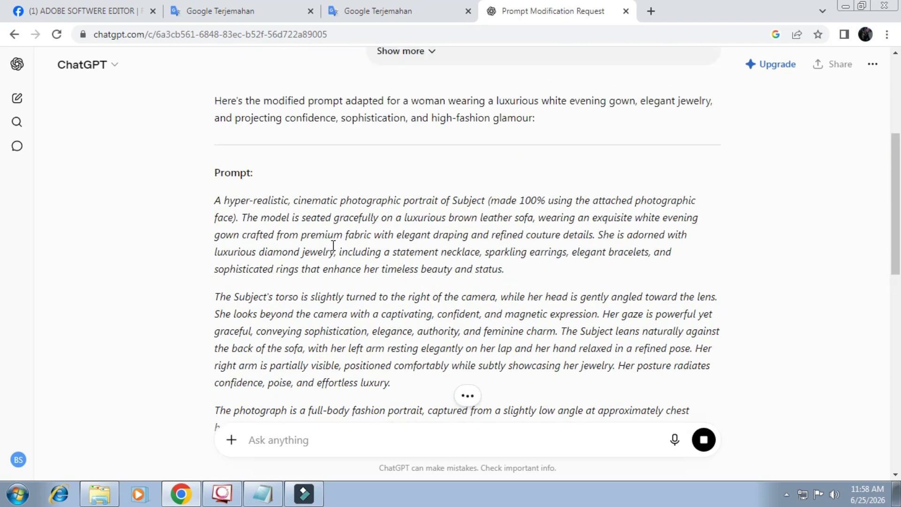
pyautogui.scroll(-5, 333, 245)
pyautogui.scroll(-5, 333, 245)
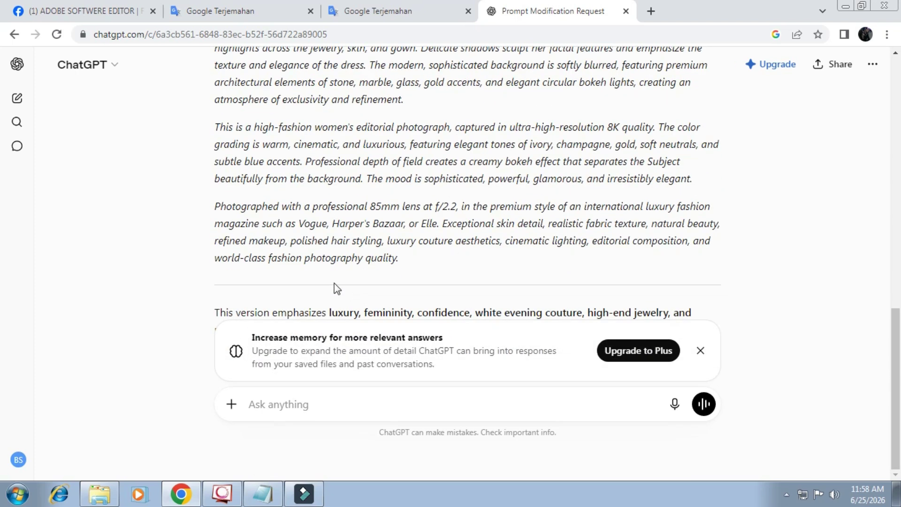
pyautogui.click(700, 350)
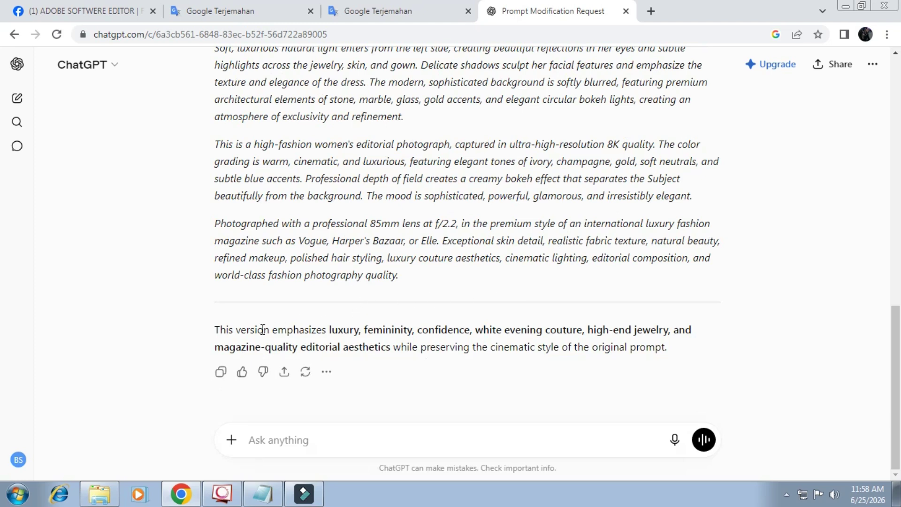
pyautogui.click(220, 371)
# Look over the response once more and start a new ChatGPT chat
pyautogui.scroll(10, 277, 297)
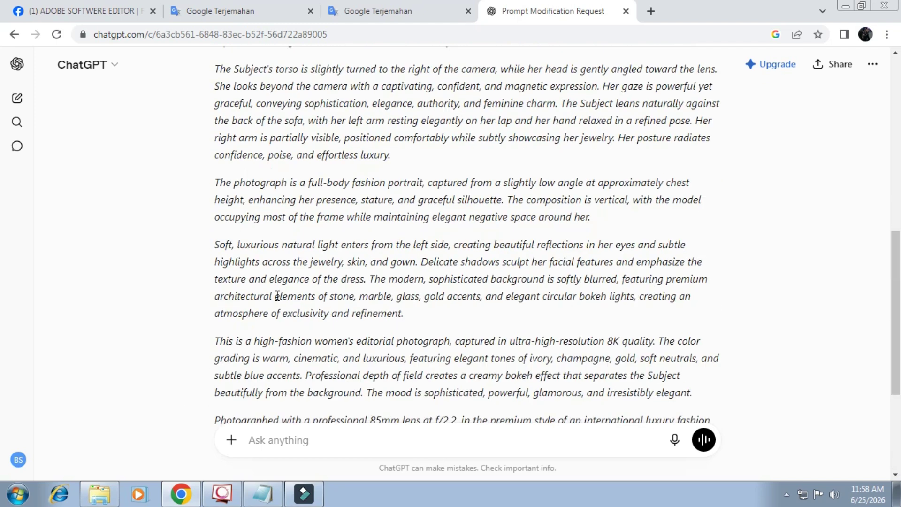
pyautogui.scroll(4, 277, 295)
pyautogui.scroll(-3, 277, 295)
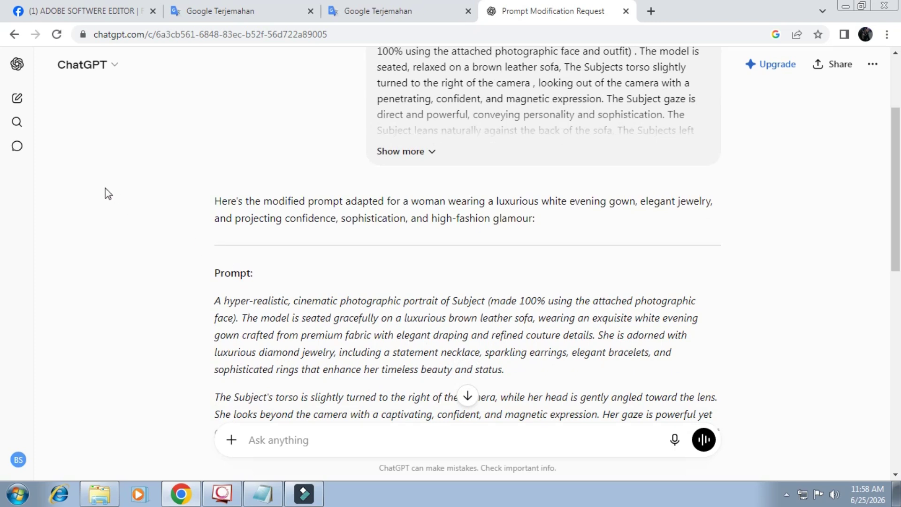
pyautogui.click(18, 104)
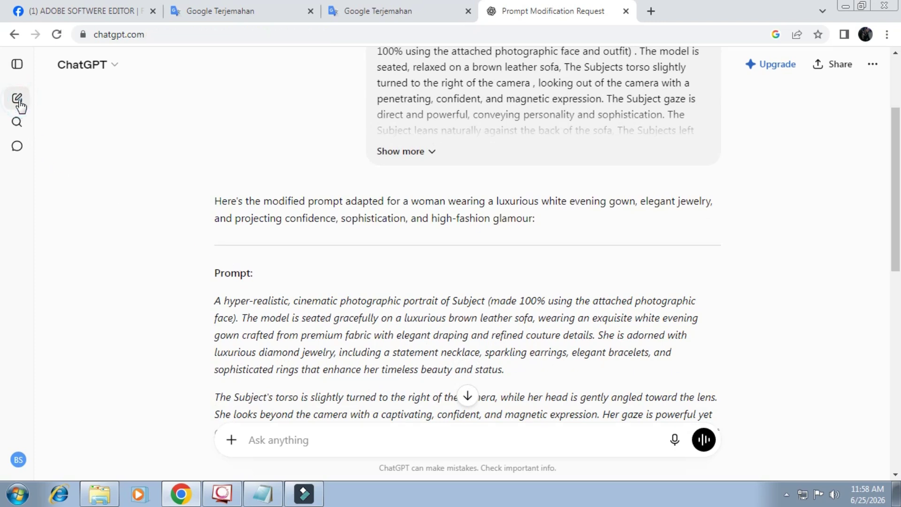
# Return to the Google Translate page with the short request and replace its source text with the copied ChatGPT response
pyautogui.hotkey('ctrl', 'shift', 'Tab')
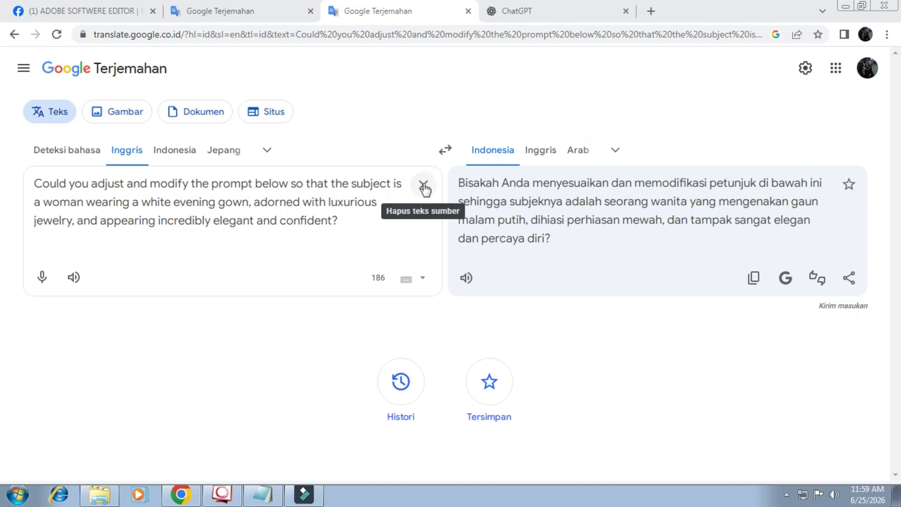
pyautogui.click(424, 185)
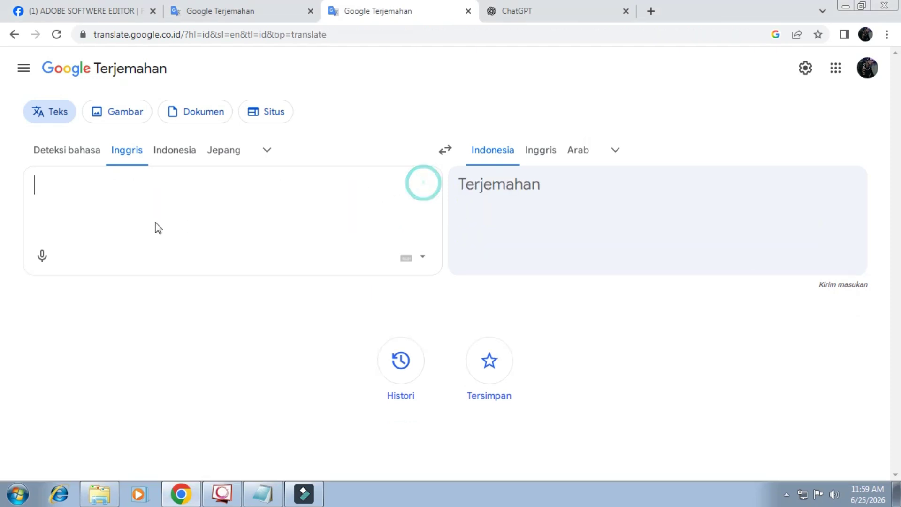
pyautogui.rightClick(63, 192)
pyautogui.click(98, 264)
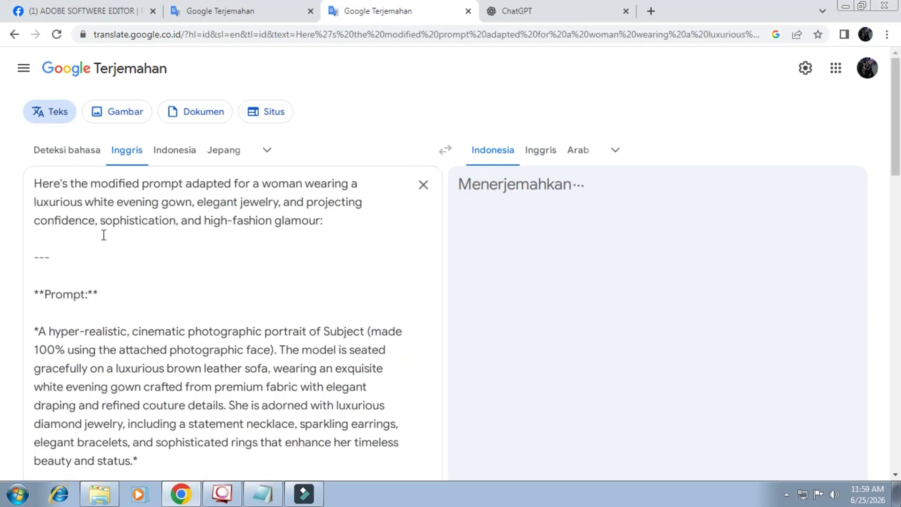
# Delete the introductory lines, the "Prompt:" heading and the leftover blank line above the prompt's first paragraph
pyautogui.moveTo(44, 315); pyautogui.dragTo(34, 188)
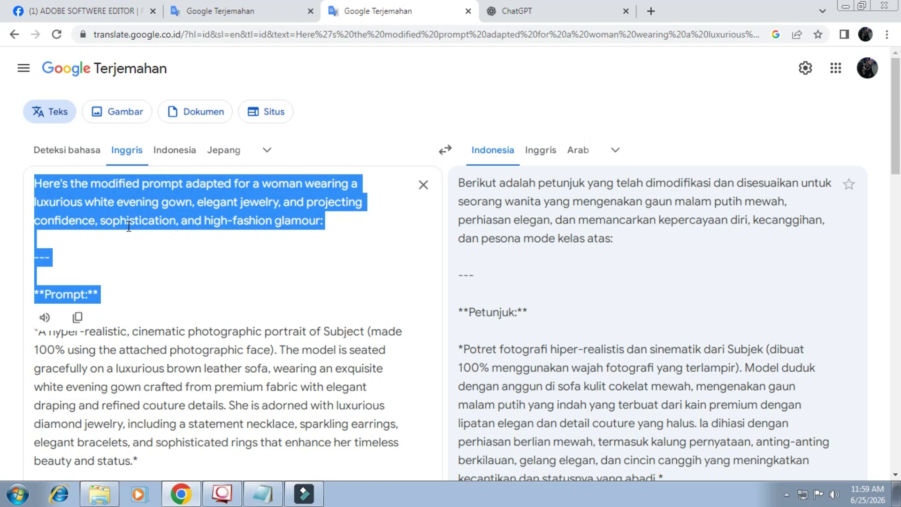
pyautogui.press('BackSpace')
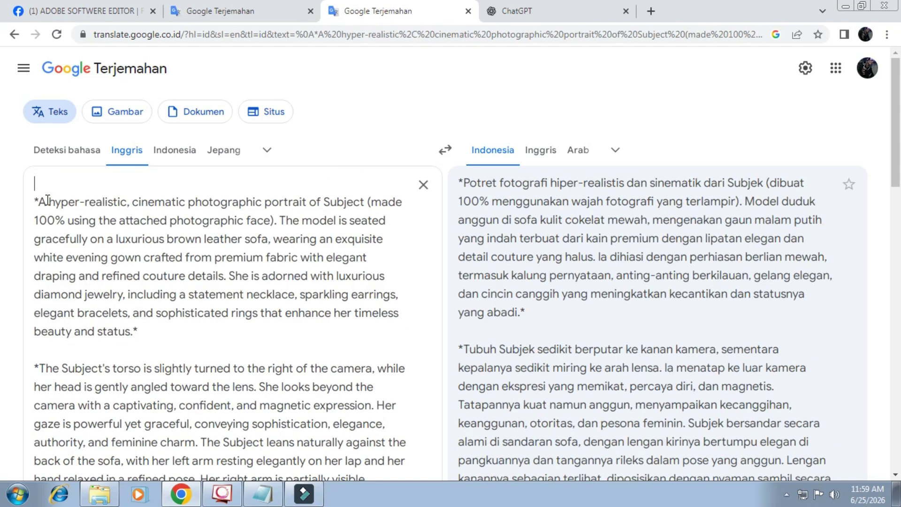
pyautogui.moveTo(35, 198); pyautogui.dragTo(39, 207)
pyautogui.click(36, 200)
pyautogui.press('BackSpace')
# Delete the separator and the closing "This version emphasizes" remark at the end of the source text
pyautogui.scroll(-3, 120, 274)
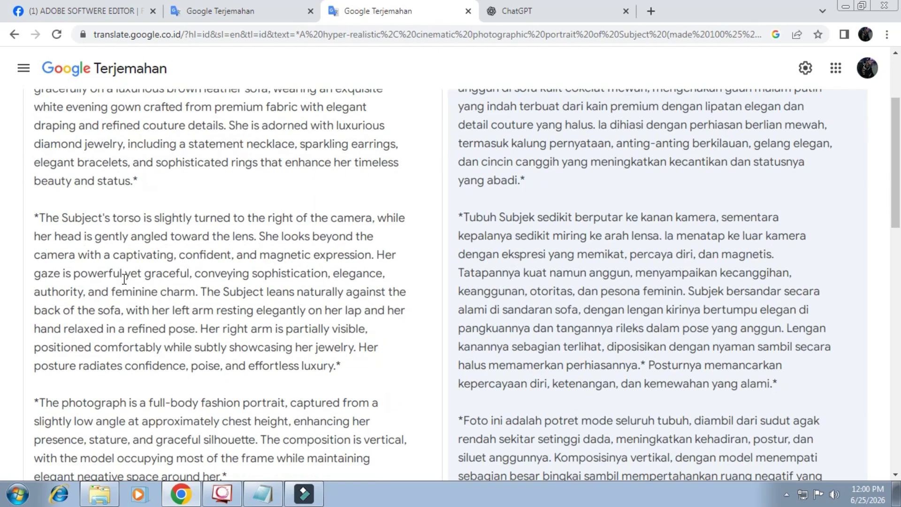
pyautogui.scroll(-15, 119, 273)
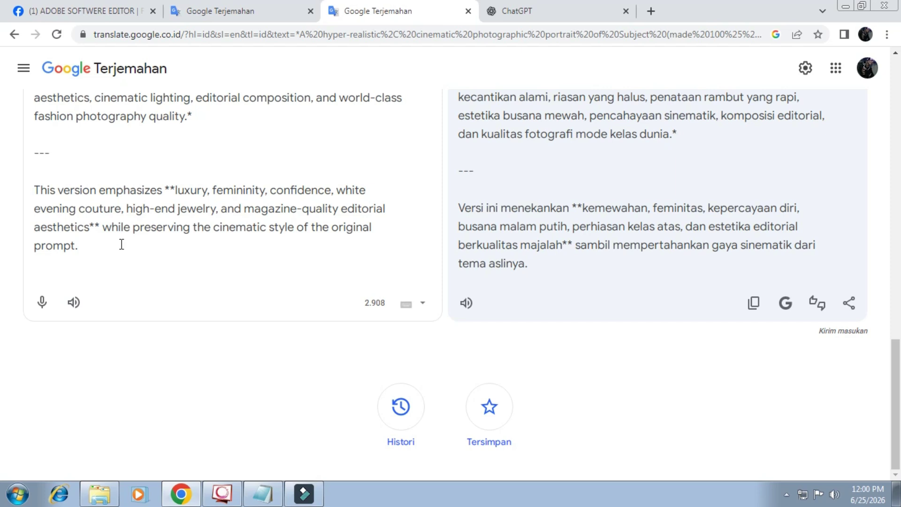
pyautogui.scroll(2, 121, 245)
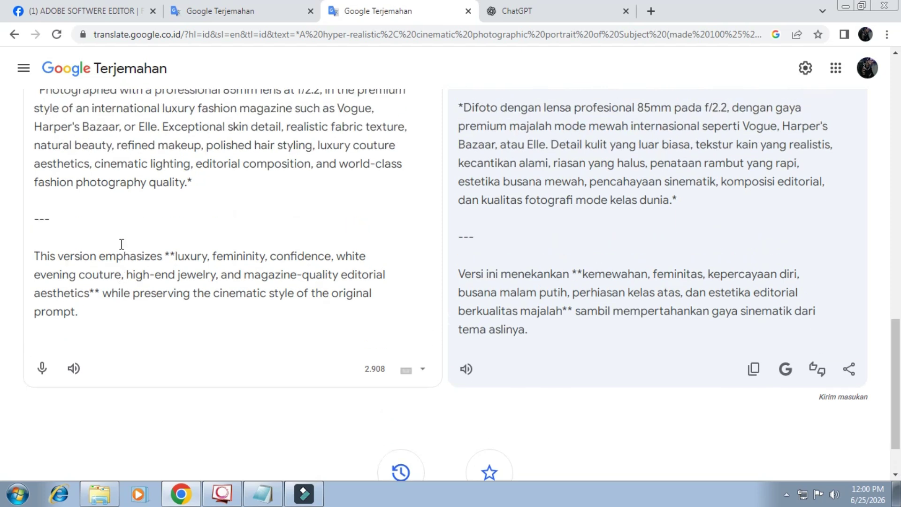
pyautogui.scroll(1, 120, 246)
pyautogui.scroll(-2, 119, 243)
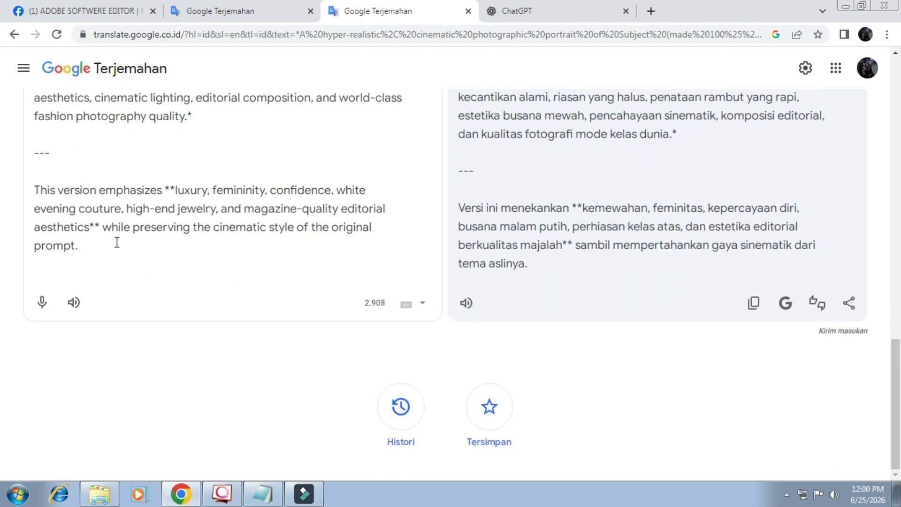
pyautogui.moveTo(99, 240); pyautogui.dragTo(36, 127)
pyautogui.press('BackSpace')
# Select the entire cleaned-up English prompt and copy it
pyautogui.scroll(5, 100, 147)
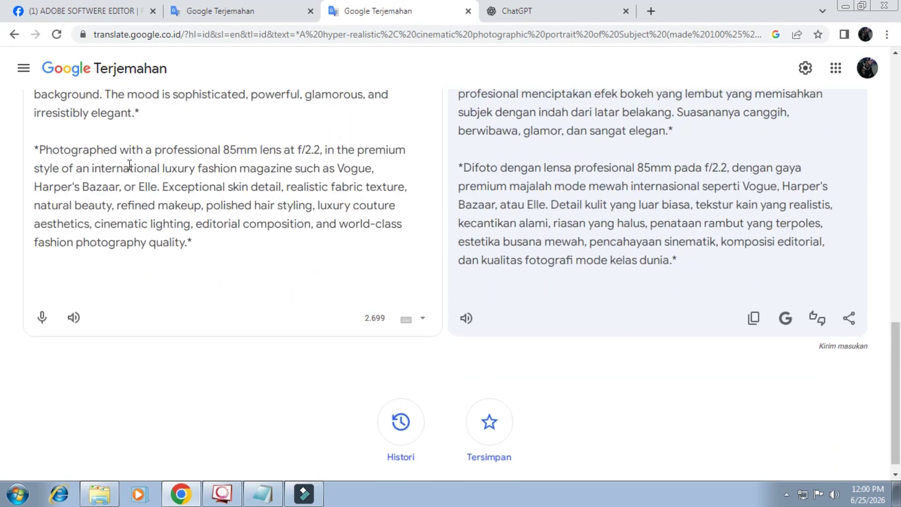
pyautogui.hotkey('ctrl', 'a')
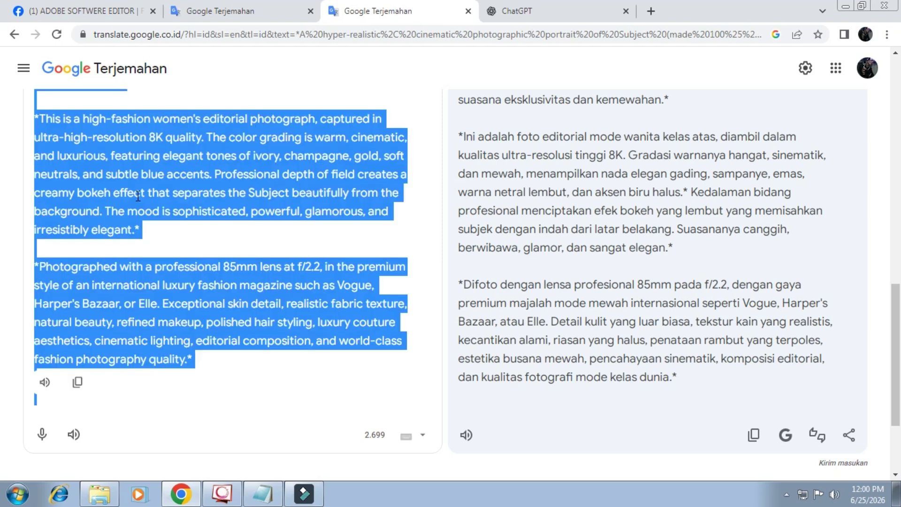
pyautogui.rightClick(167, 193)
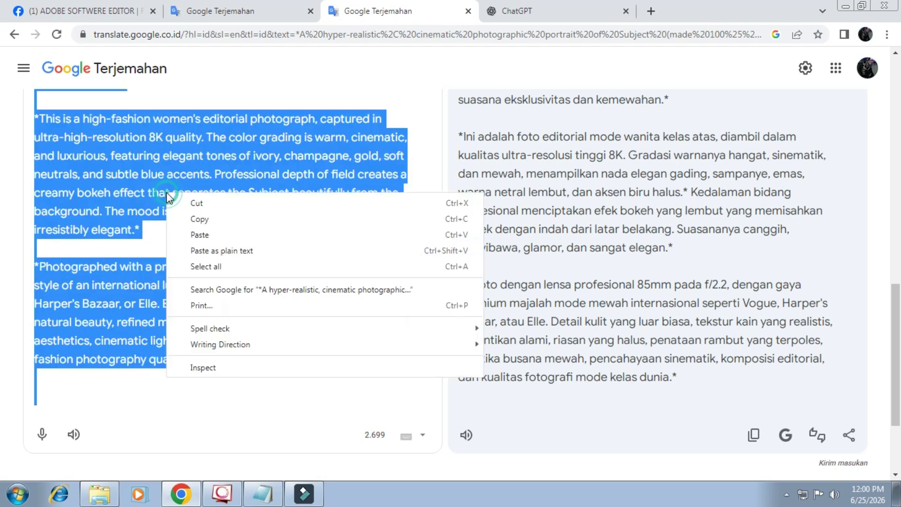
pyautogui.click(200, 221)
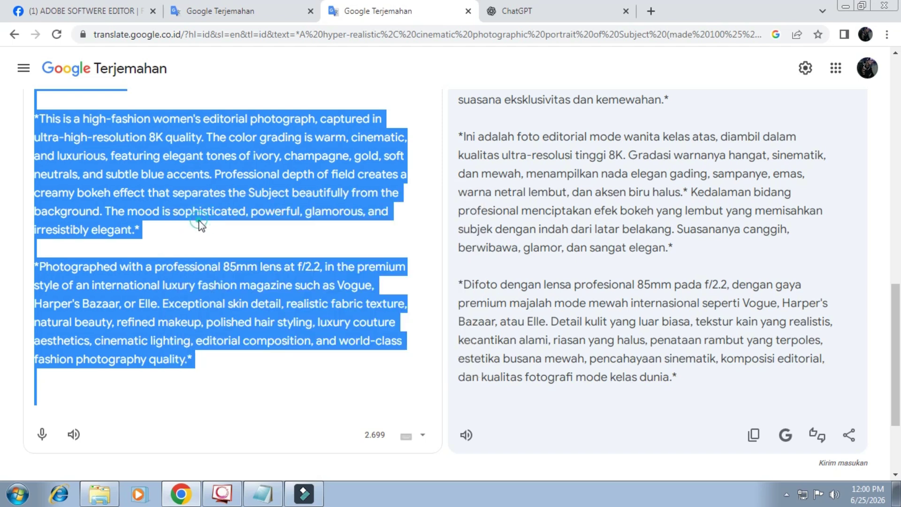
# Switch to the new ChatGPT chat and attach the picture "ChatGPT Image Jun 25, 2026, 11_31_04 AM (1)" from the Pictures library
pyautogui.click(526, 14)
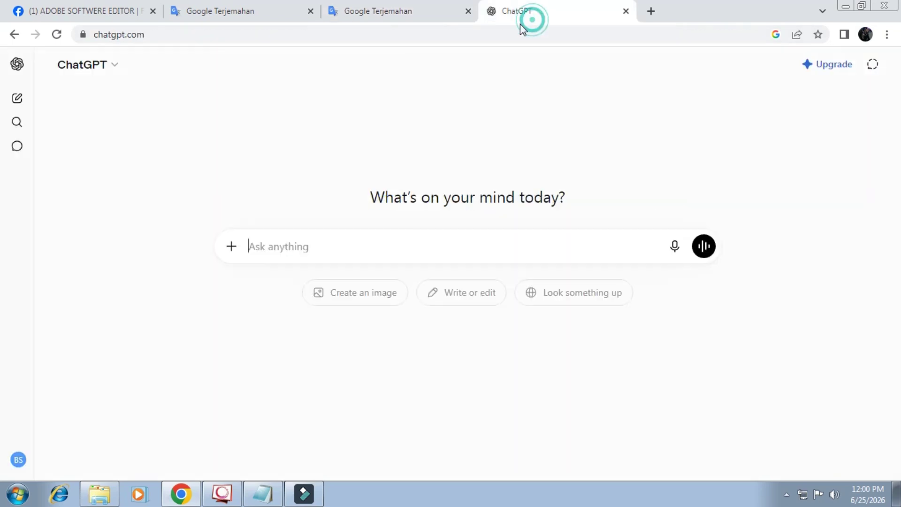
pyautogui.click(232, 247)
pyautogui.click(267, 285)
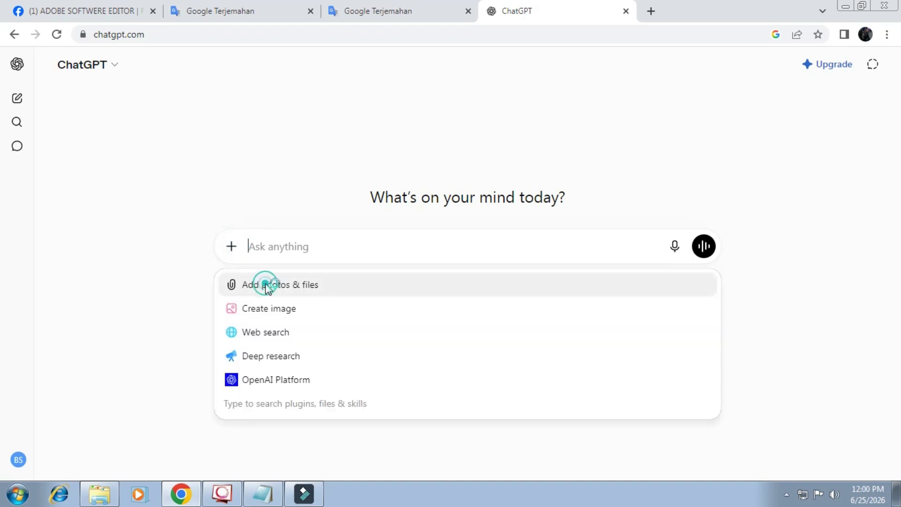
pyautogui.click(384, 153)
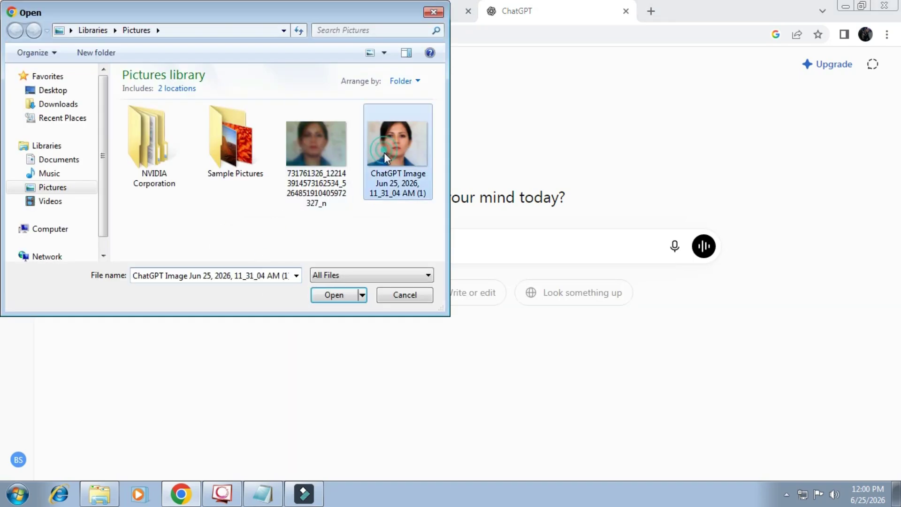
pyautogui.click(339, 295)
# Paste the copied portrait prompt below the attached photo, send it to generate the image, and dismiss the Get Plus offer
pyautogui.click(273, 288)
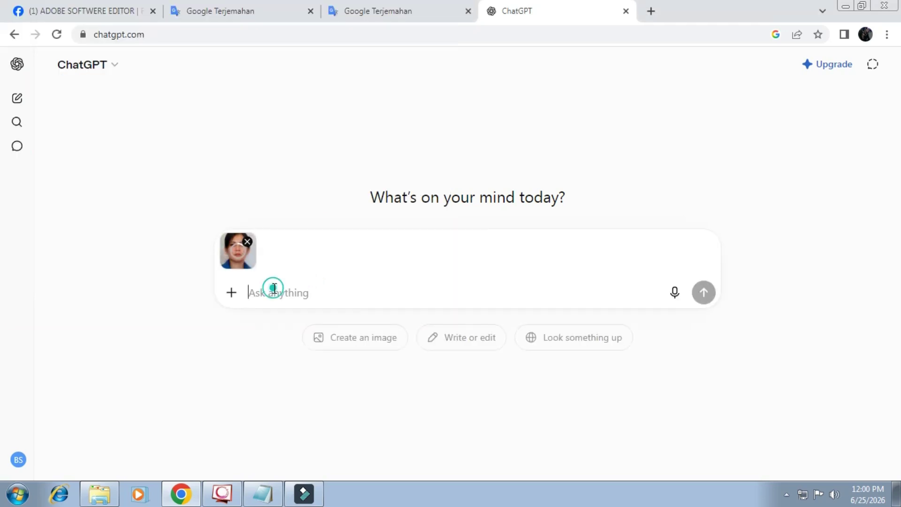
pyautogui.rightClick(274, 288)
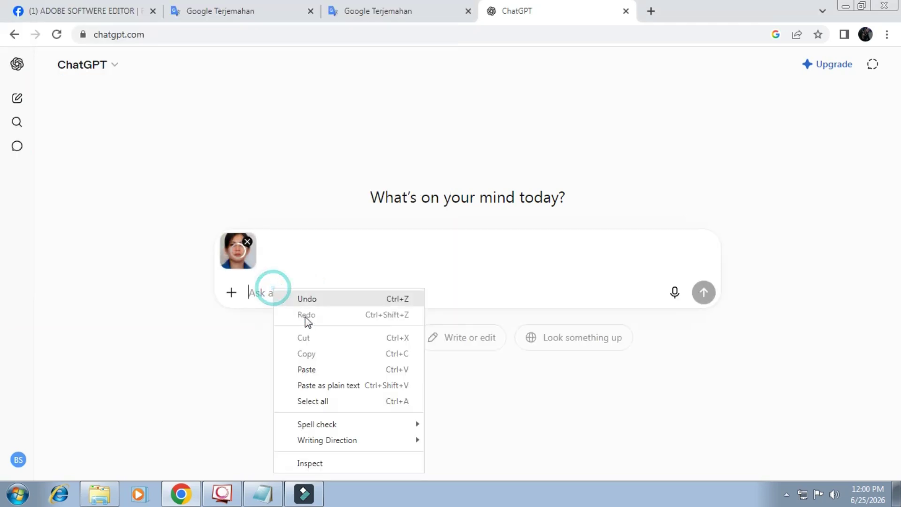
pyautogui.click(319, 371)
pyautogui.scroll(-6, 359, 282)
pyautogui.scroll(-3, 360, 282)
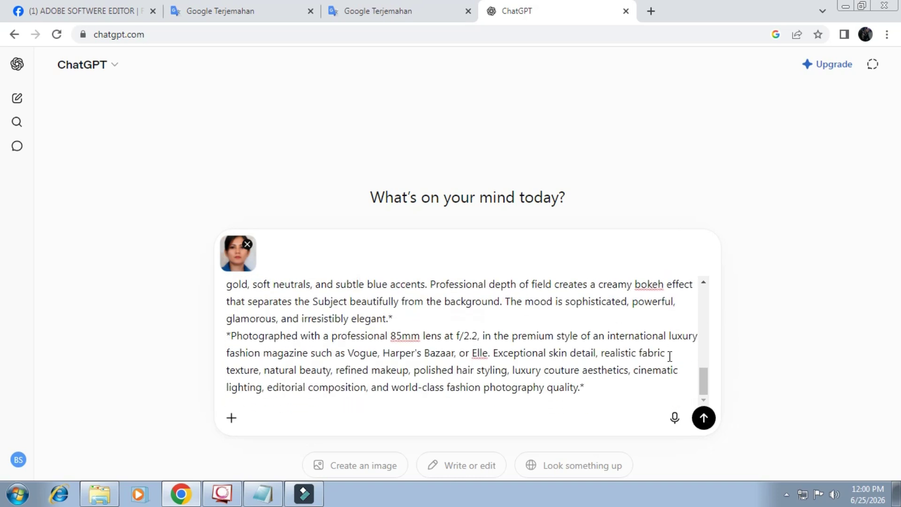
pyautogui.click(704, 418)
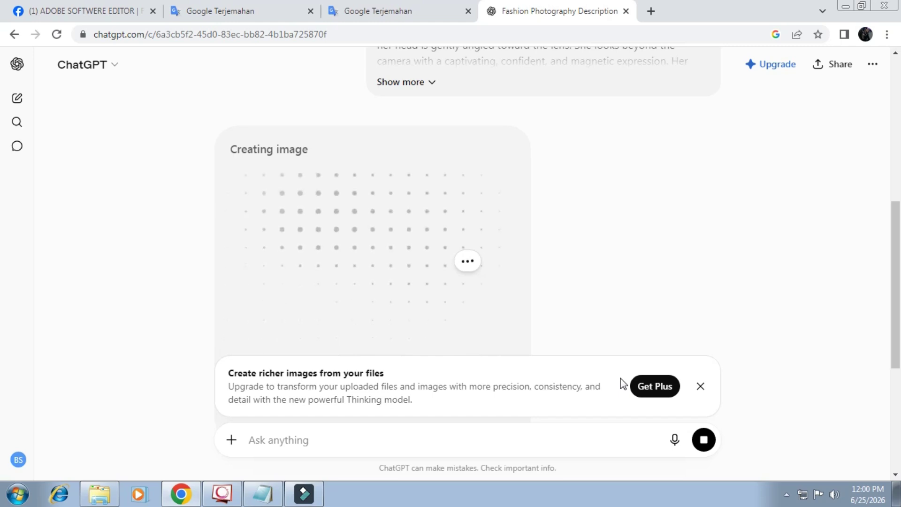
pyautogui.click(704, 387)
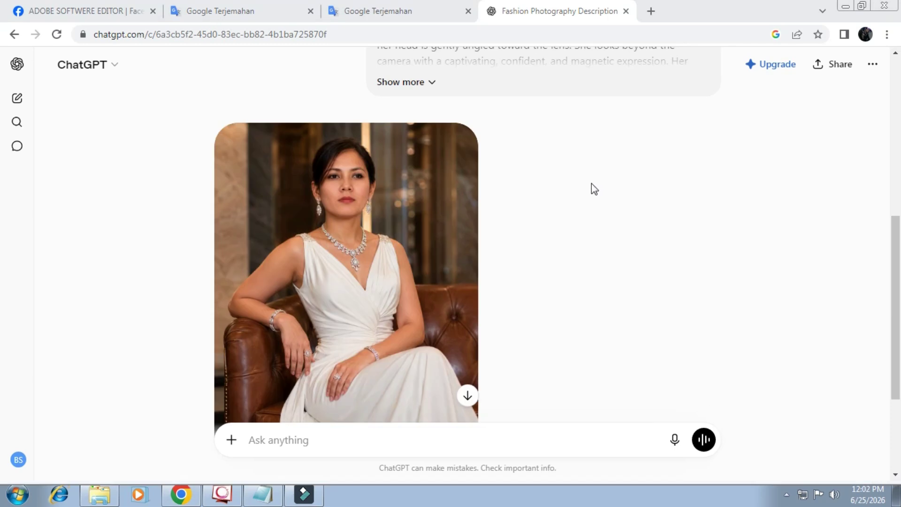
# Open the generated portrait of the woman in the white gown in the full image view and download it
pyautogui.click(514, 181)
pyautogui.scroll(-3, 446, 206)
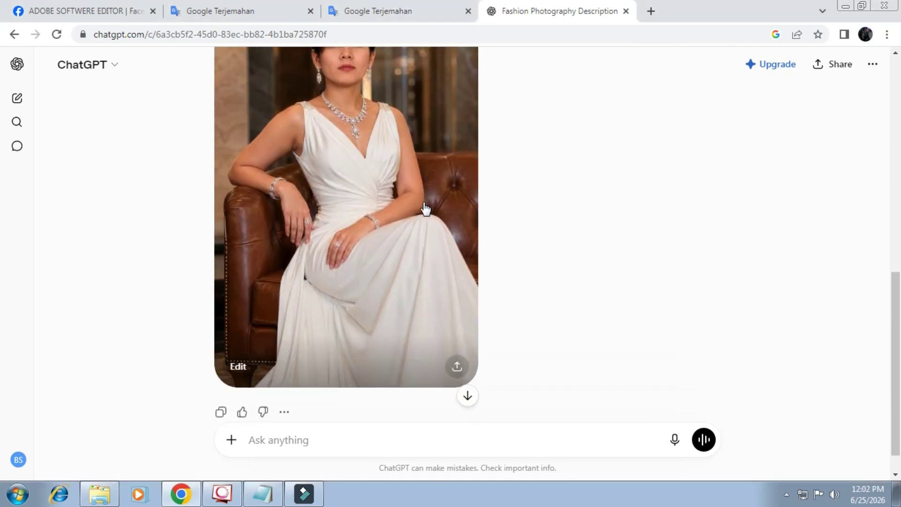
pyautogui.click(387, 194)
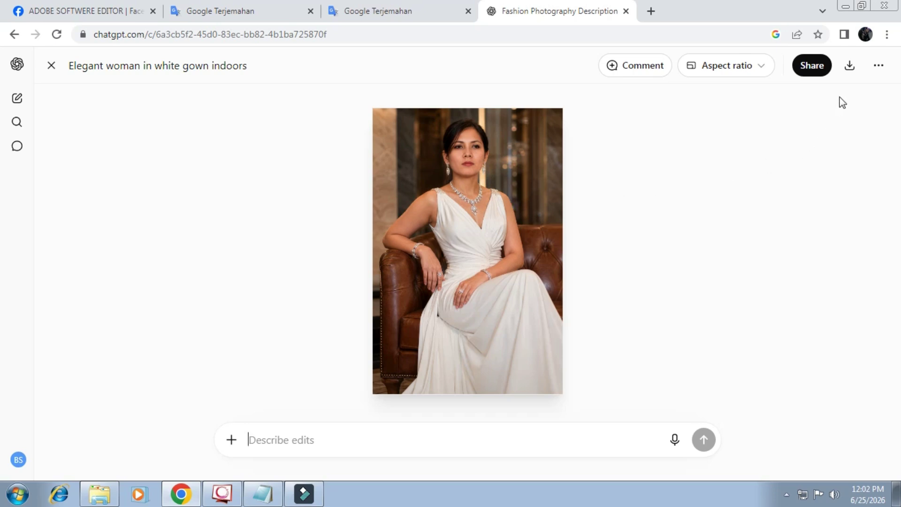
pyautogui.click(850, 66)
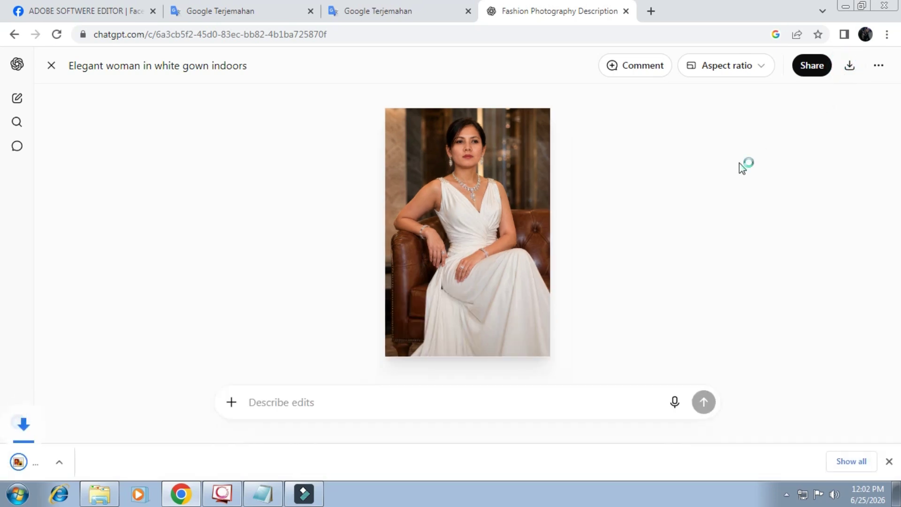